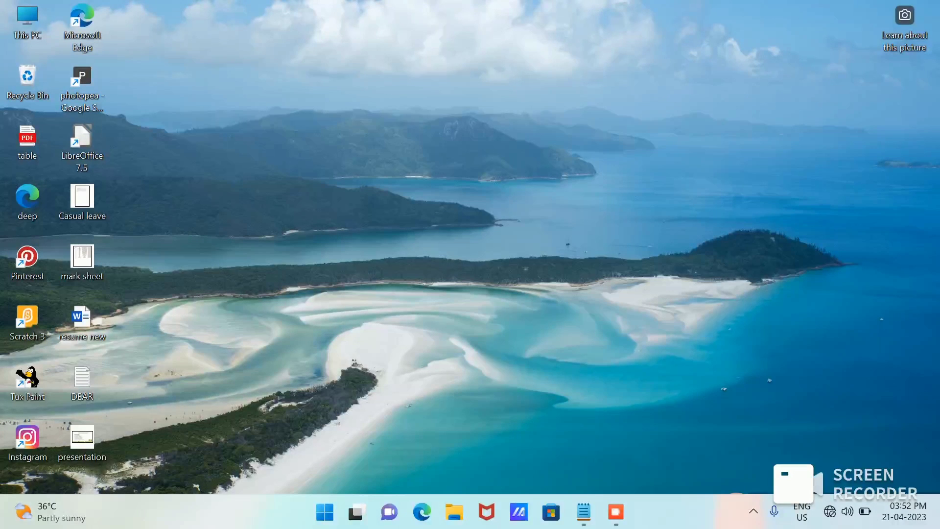
Launch Notepad by searching 'note' in the Start menu
left_click(324, 511)
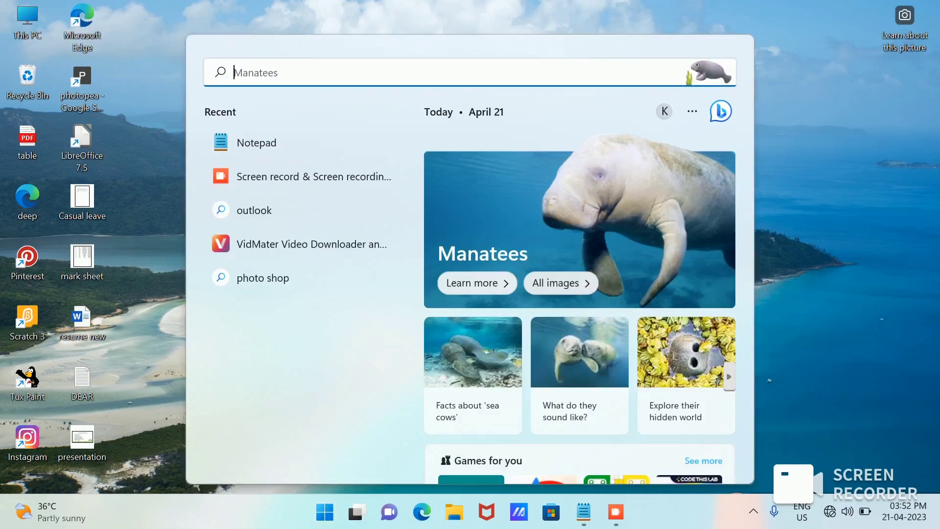
type("note")
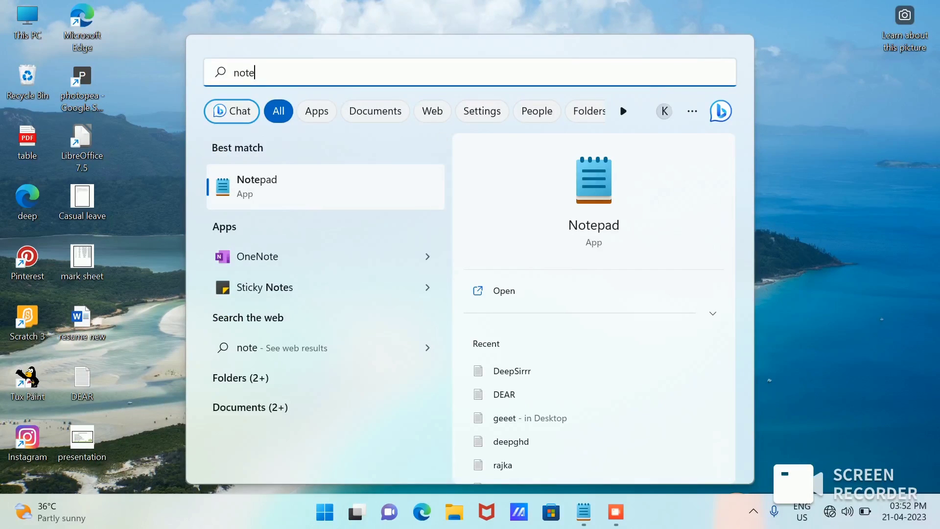
key("Return")
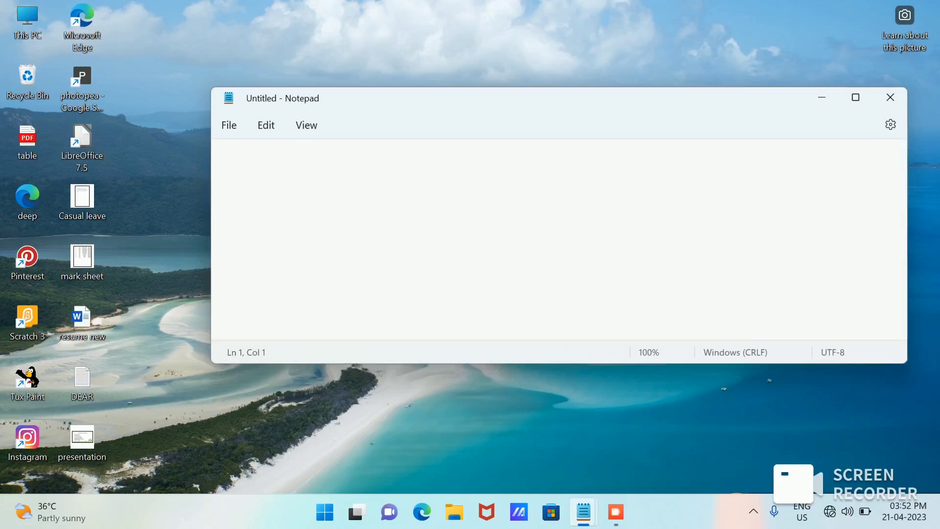
Maximize Notepad and write the <Html>, <head> and 'little-bit Computer' title lines
left_click(856, 97)
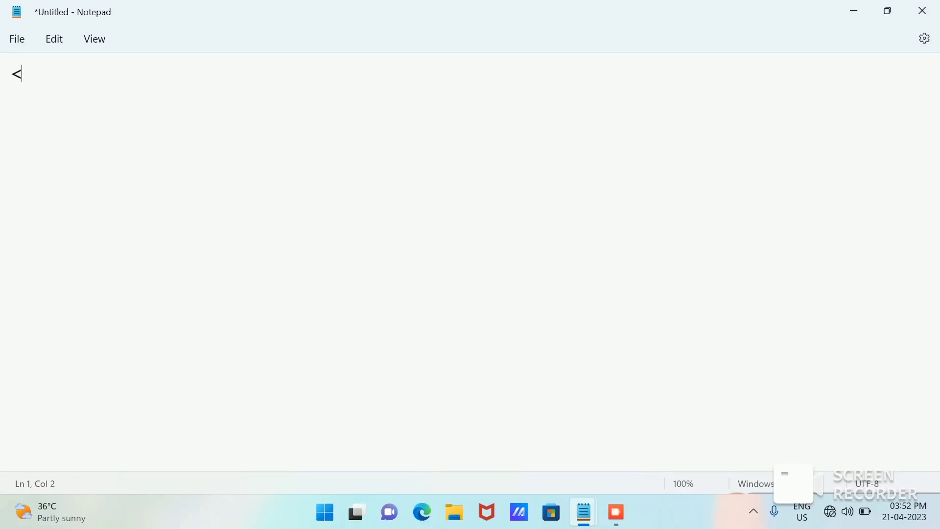
type("Htm")
type("l>")
key("Return")
type("<")
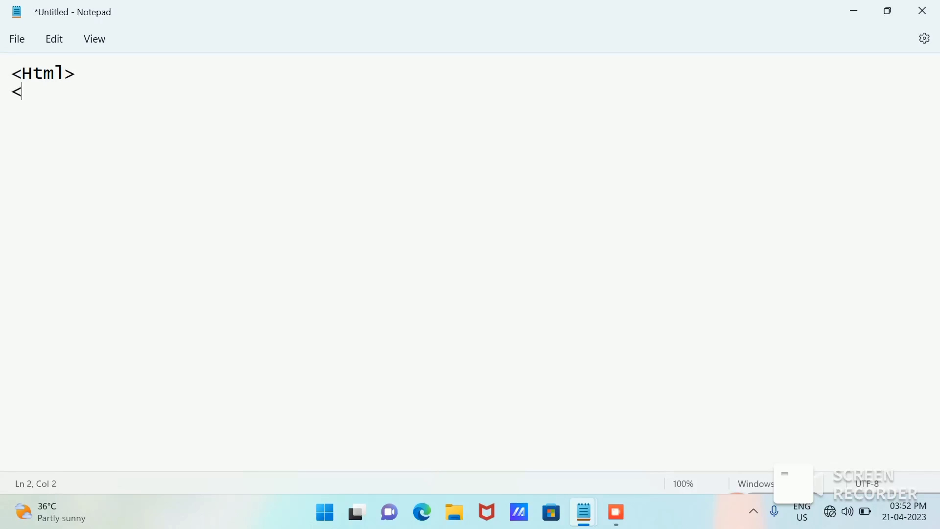
type("he")
type("ad")
type("> ")
type("<")
type("t")
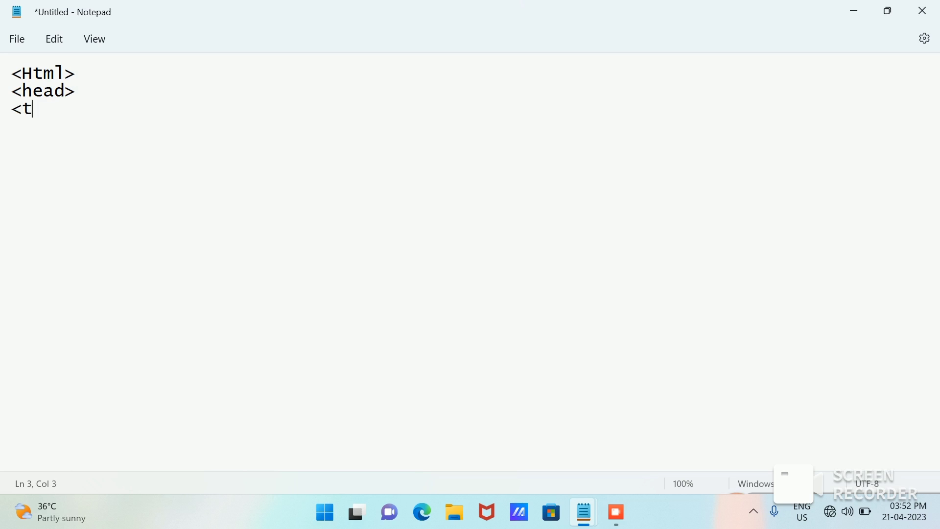
type("itle")
type(">")
type("litt")
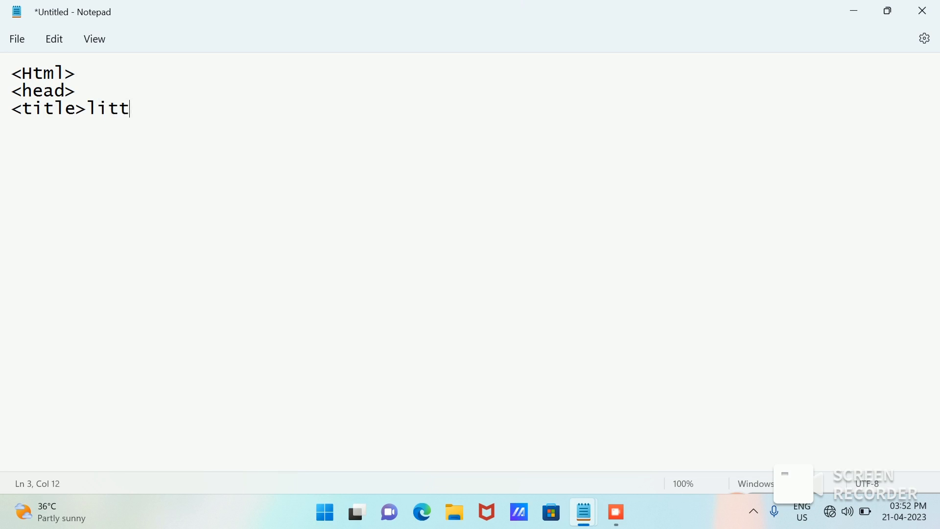
type("le-b")
type("it C")
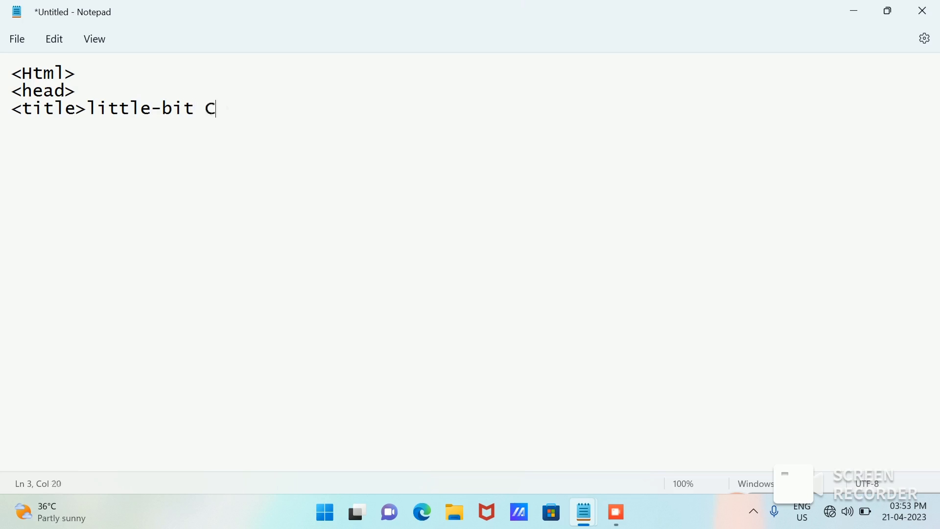
type("ompu")
type("ter")
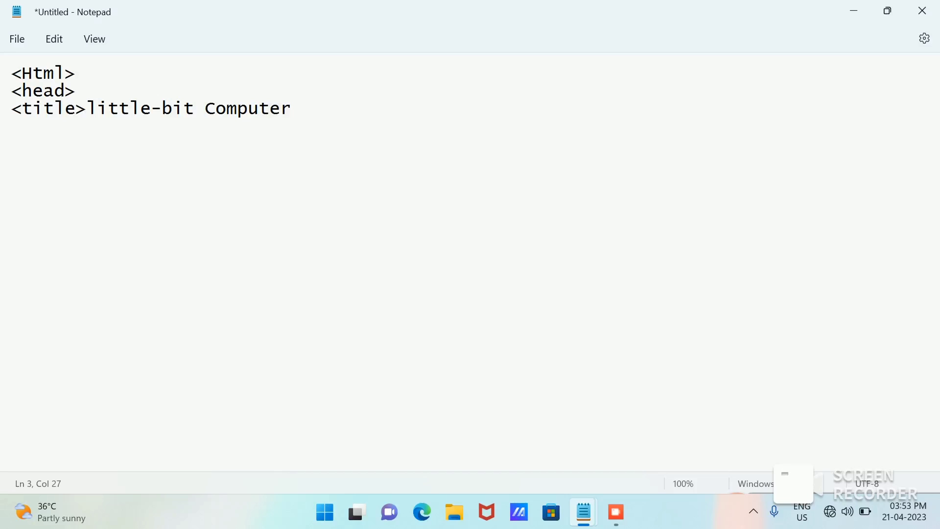
type("</")
type("titl")
type("e>")
key("Return")
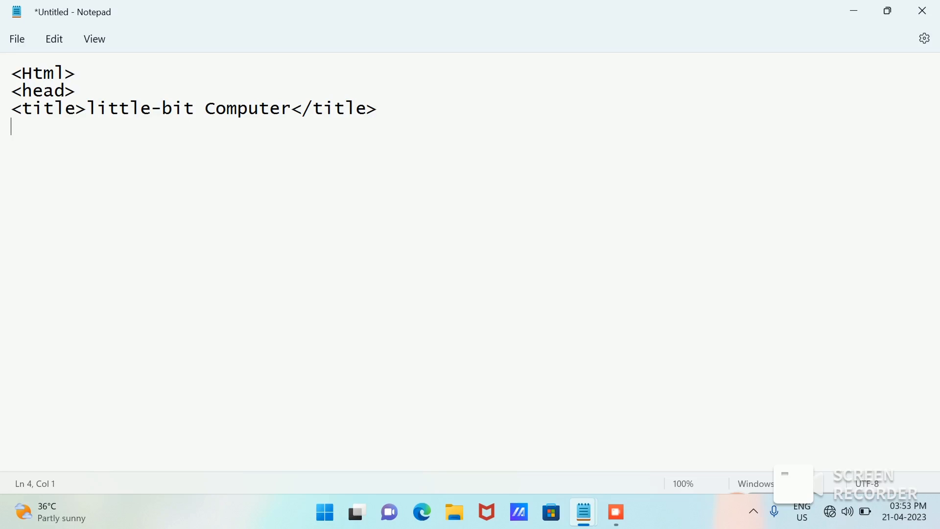
type("</h")
type("ead>")
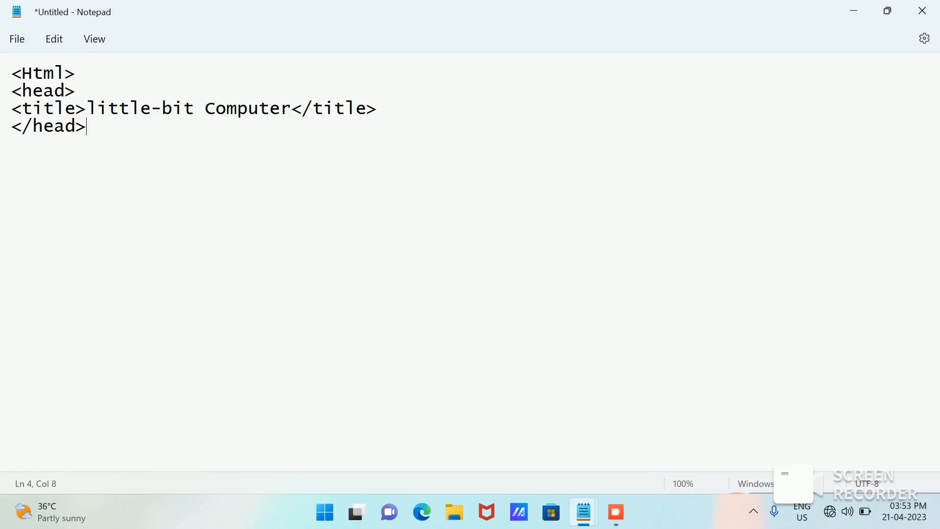
Add </head> and start '<body background=' on the next line
key("Return")
type("<")
type("body ")
type("backgr")
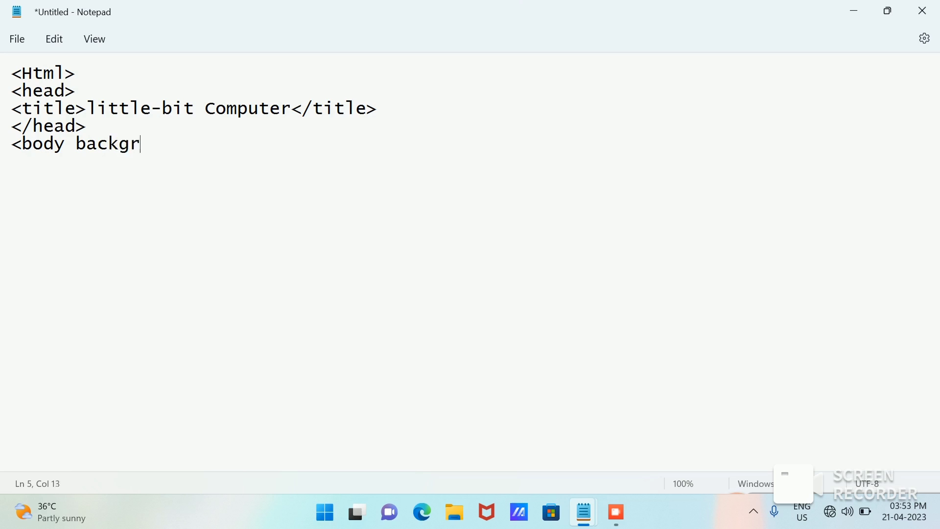
type("ound")
type("=")
Copy the path of the wp2153368-doraemon-hd-wallpapers JPG from Downloads
left_click(454, 512)
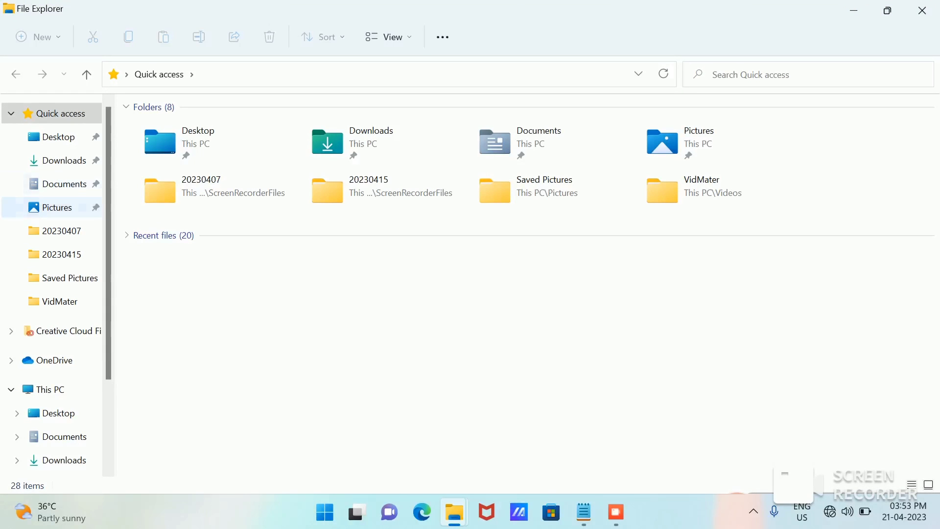
left_click(64, 161)
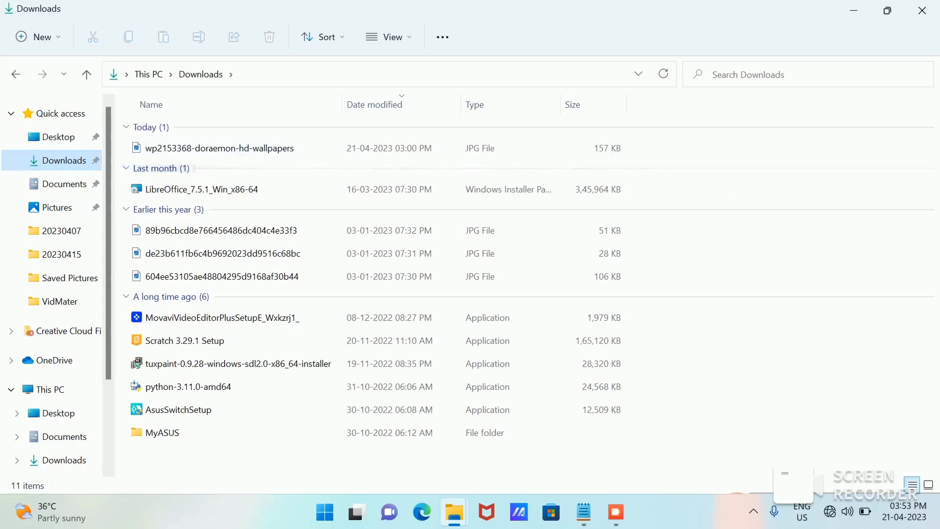
right_click(182, 147)
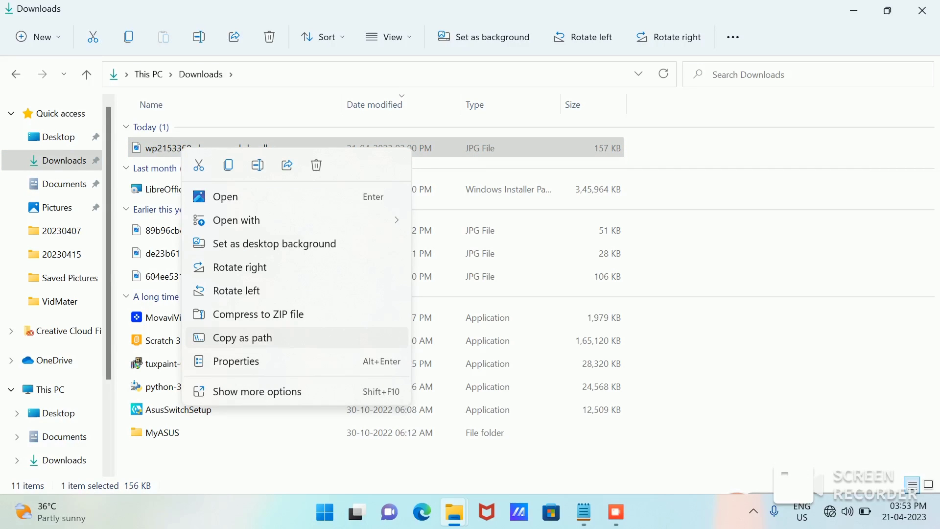
left_click(244, 339)
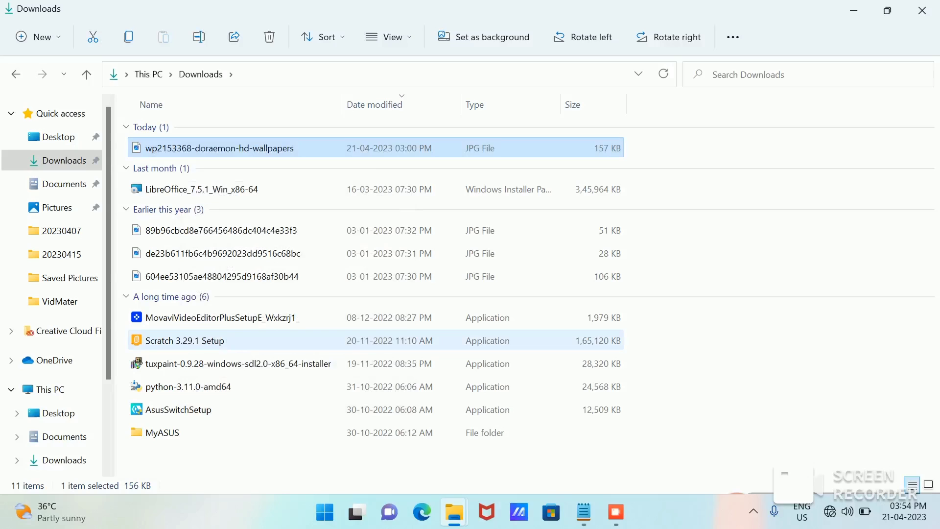
mouse_move(584, 512)
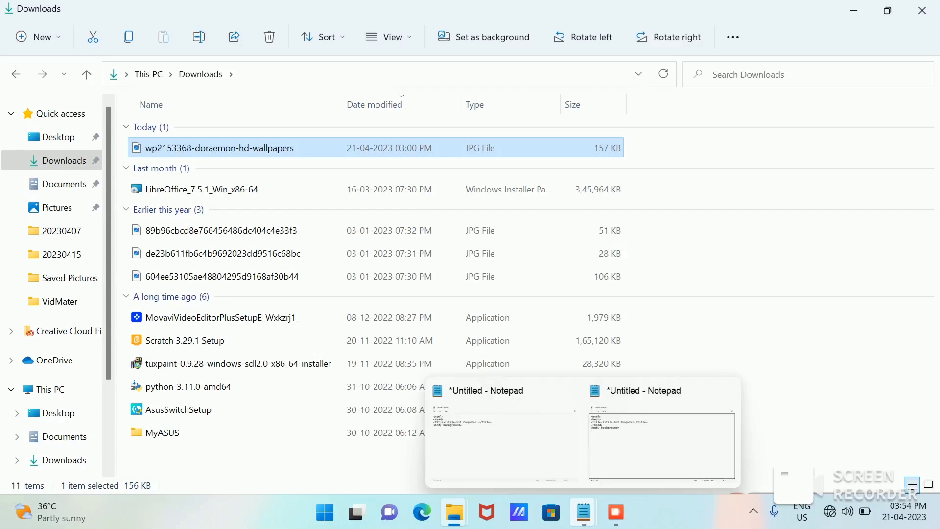
Paste the wallpaper path as the body background and add the word Doraemon
left_click(662, 441)
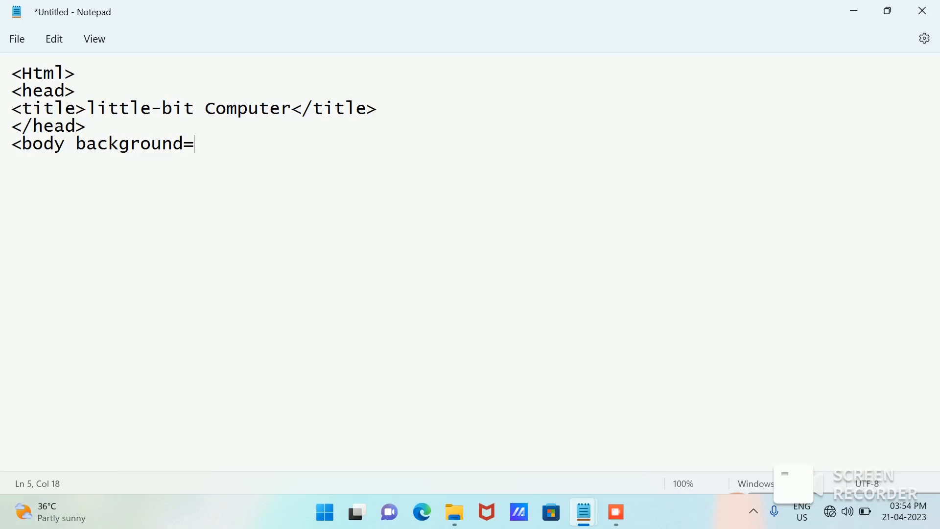
type("\"C:\\Users\\kamal\\Downloads\\wp2153368-doraemon-hd-wallpapers.jpg\"")
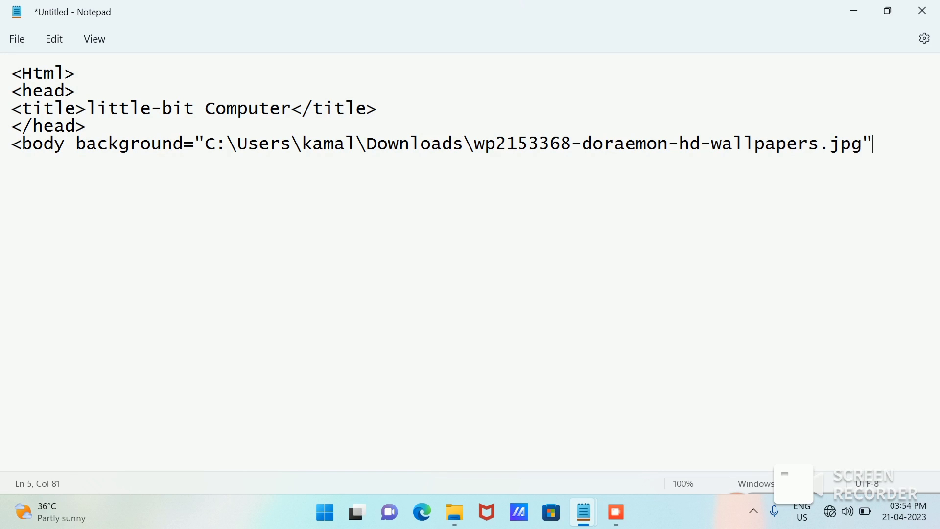
type(">")
key("Return")
type("B")
key("BackSpace")
type("D")
type("orae")
type("mon")
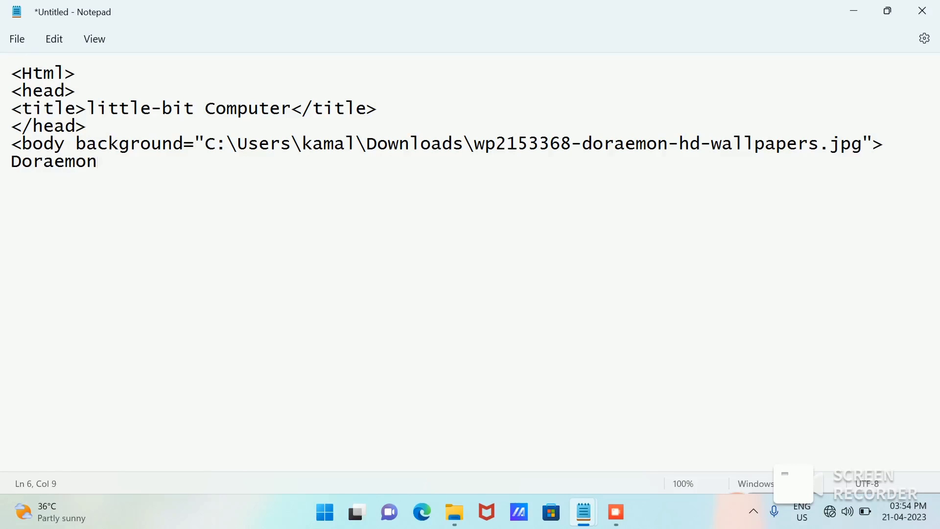
Add the closing </body> and </Html> tags, touch up the body tag, and begin saving
key("Return")
type("<")
type("bod")
type("y>")
key("Return")
type("</")
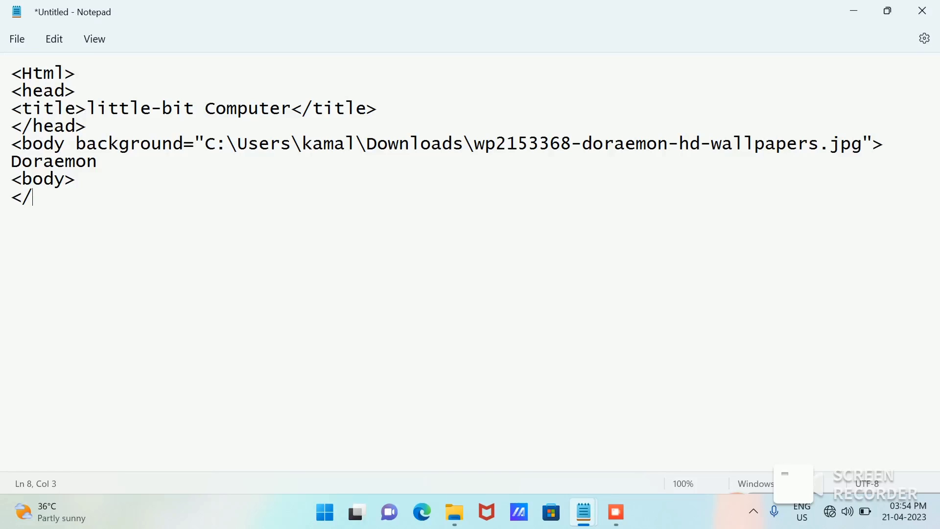
type("H")
type("tml")
key("Up")
key("Home")
key("Right")
type("/")
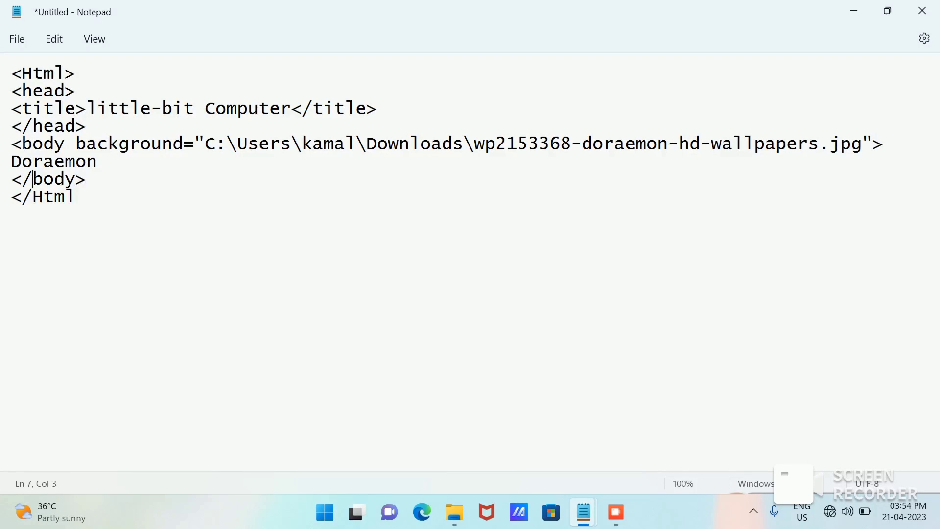
key("Down")
key("End")
type(">")
key("ctrl+s")
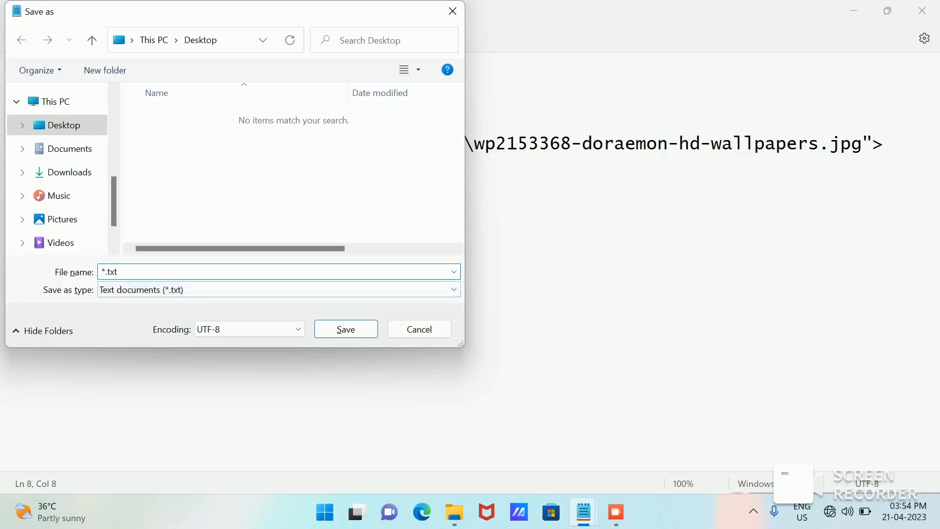
Replace the default file name with deepsirrr.htm and save it to the Desktop
key("BackSpace")
key("BackSpace")
key("BackSpace")
key("BackSpace")
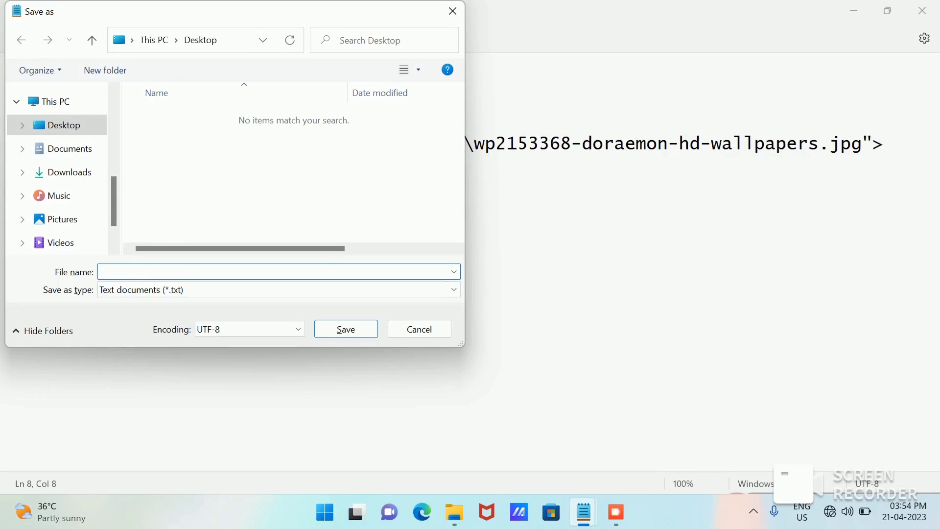
type("deep")
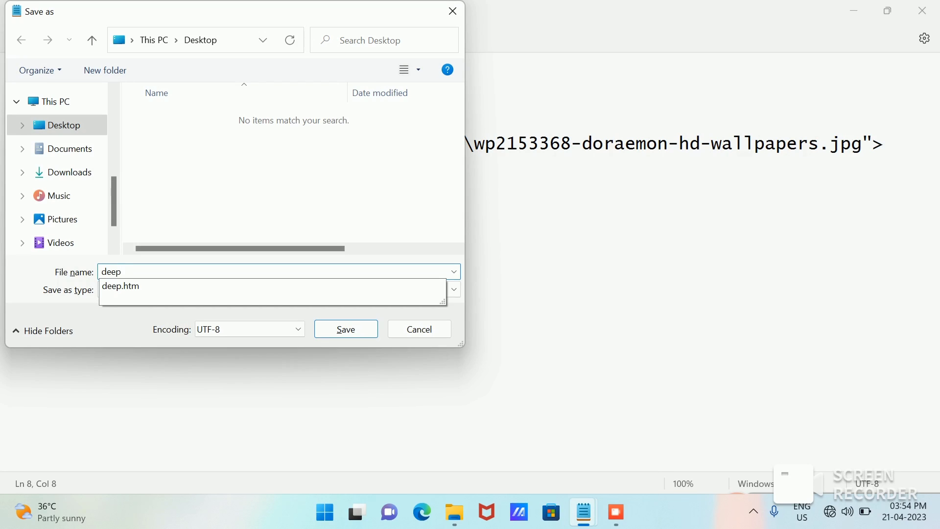
type("sirrr")
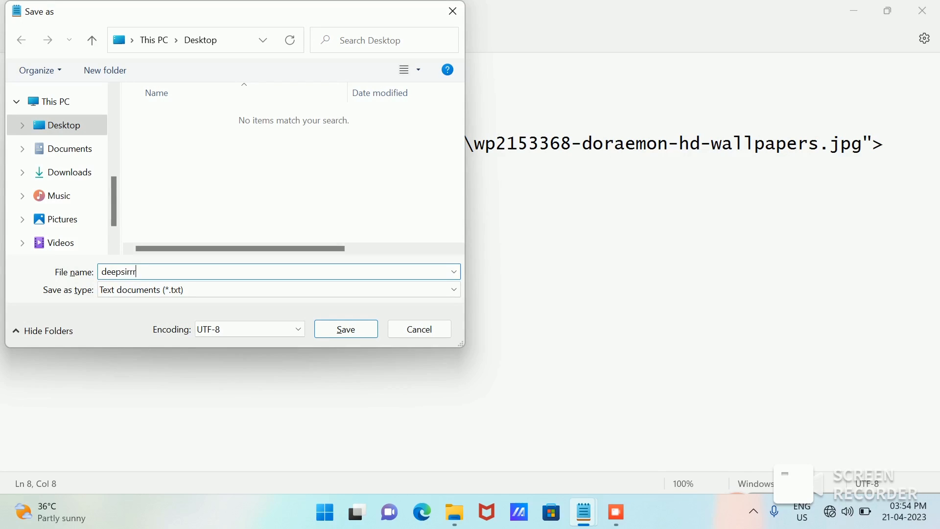
type(".htm")
key("Return")
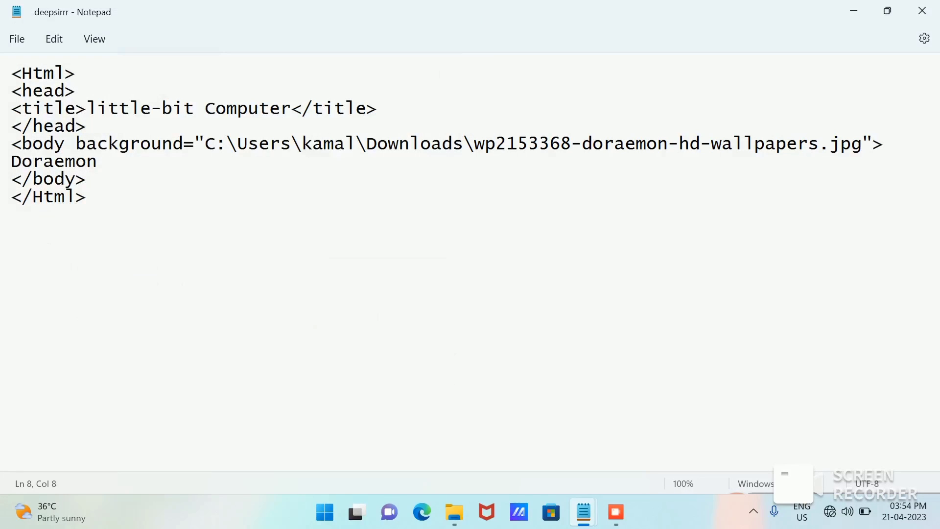
Close Notepad and File Explorer, then open deepsirrr from the desktop in Edge
left_click(922, 10)
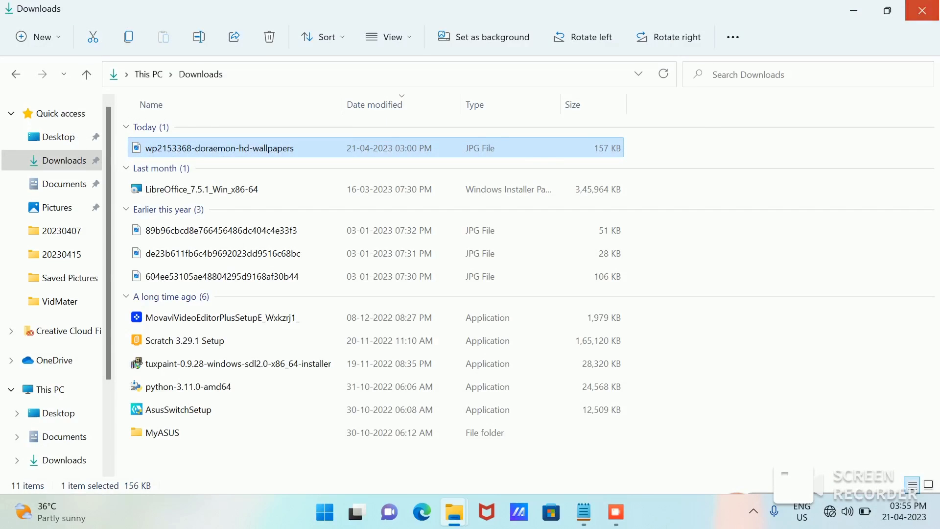
left_click(922, 10)
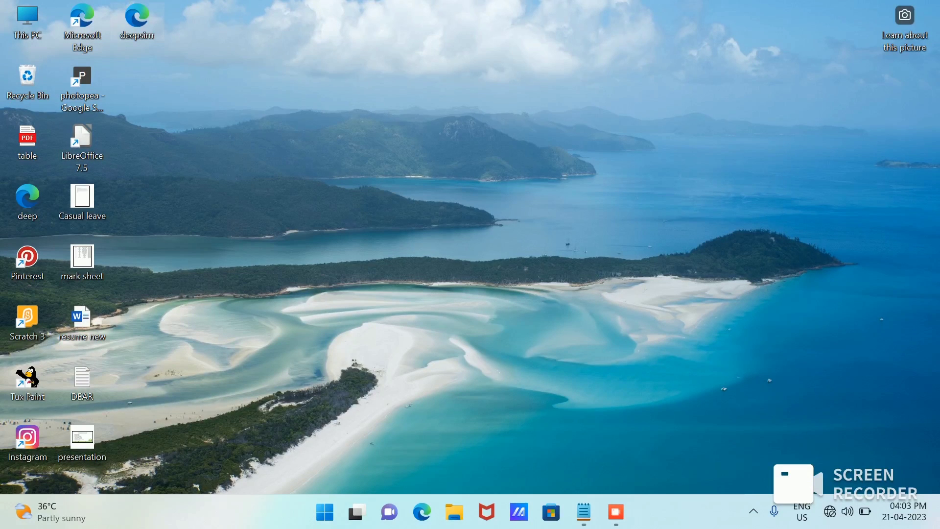
double_click(136, 23)
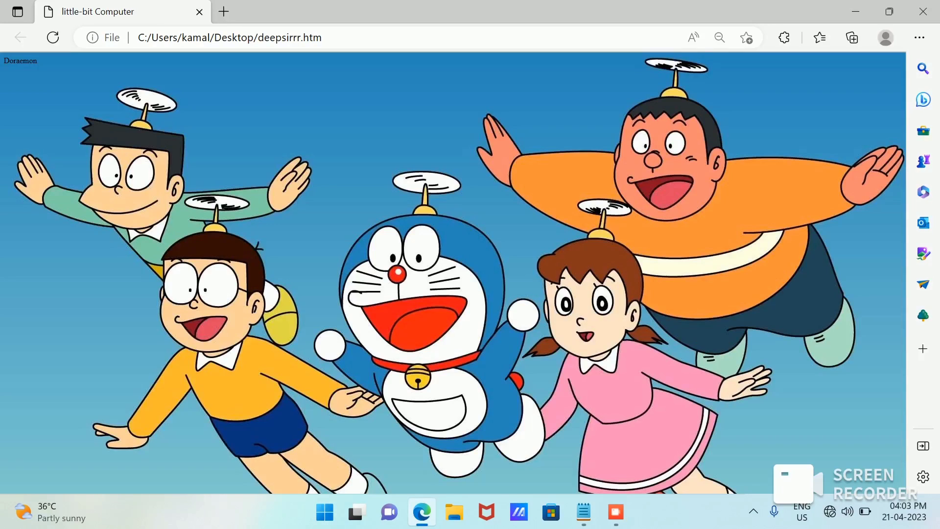